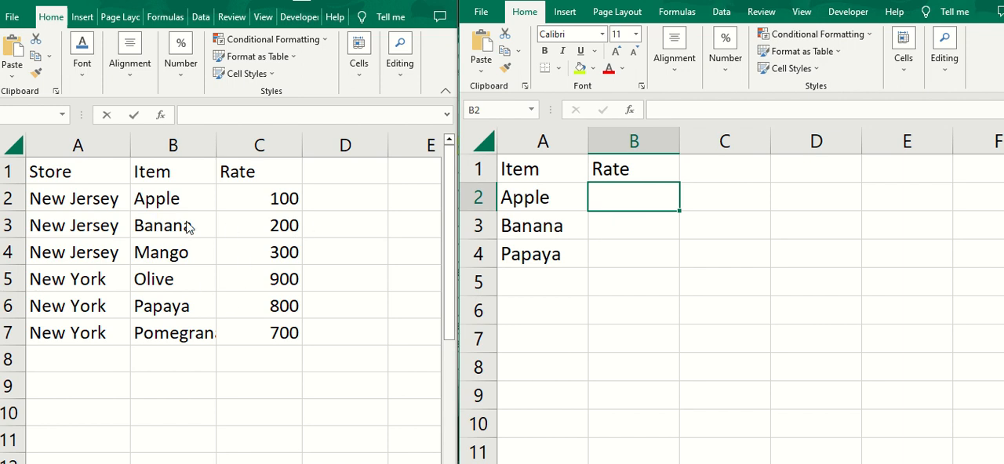
left_click(368, 234)
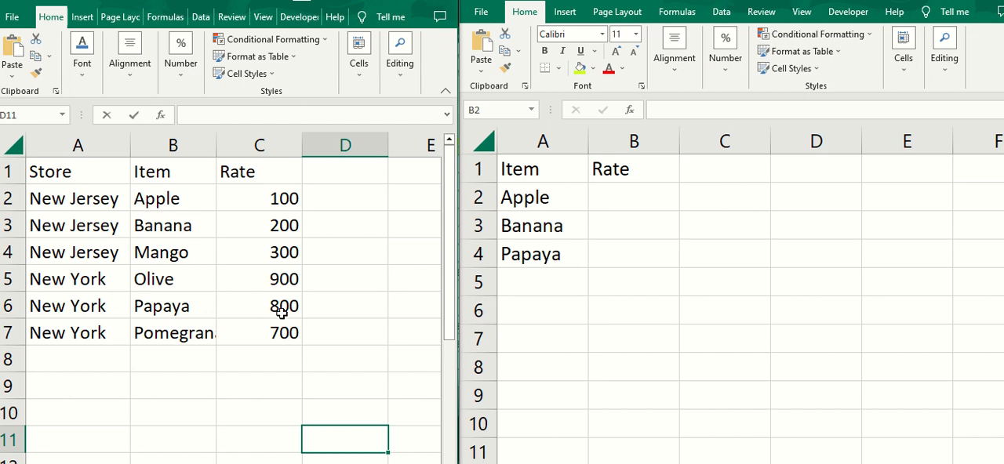
left_click(363, 263)
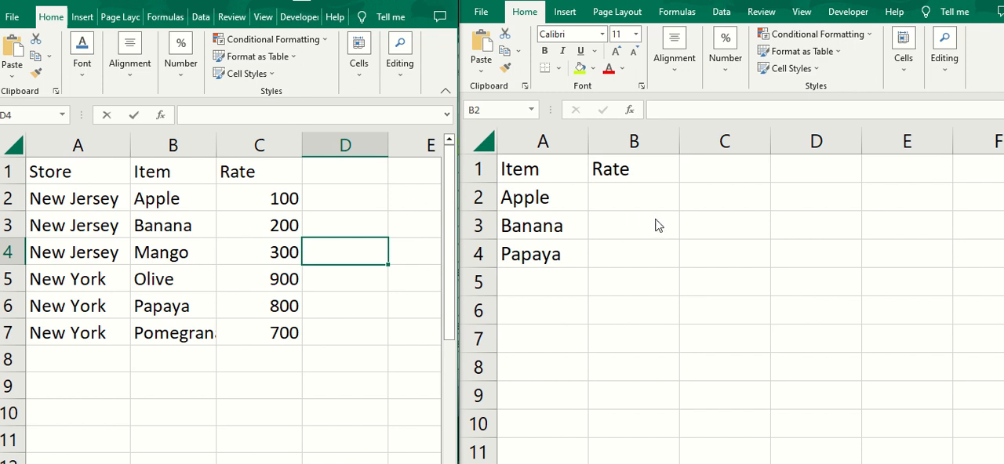
left_click(593, 200)
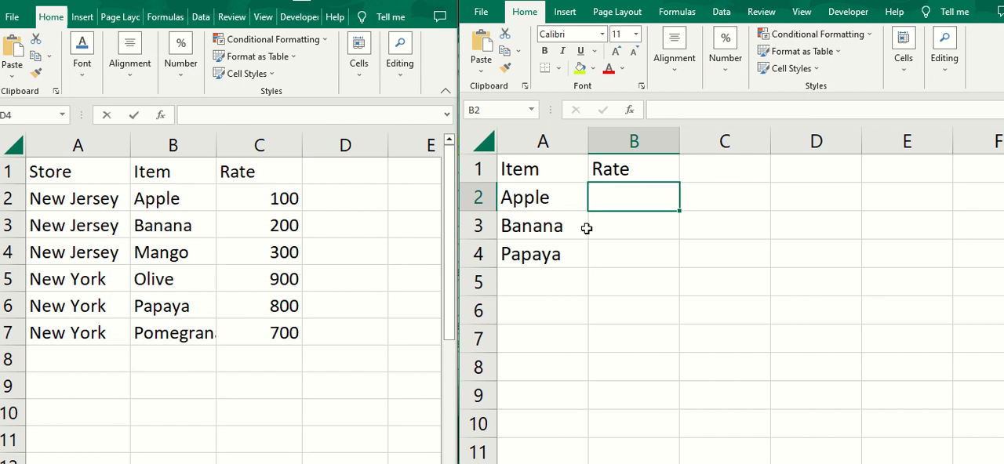
key("alt+Tab")
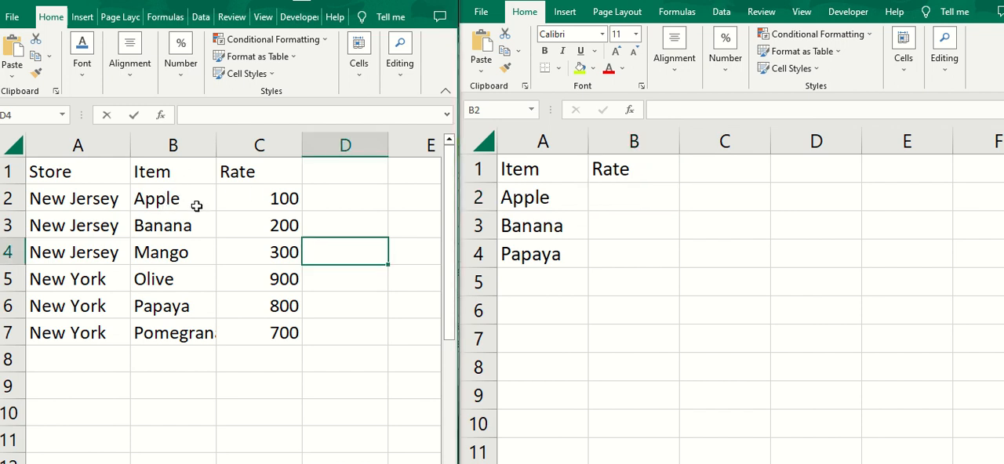
left_click_drag(144, 170, 265, 332)
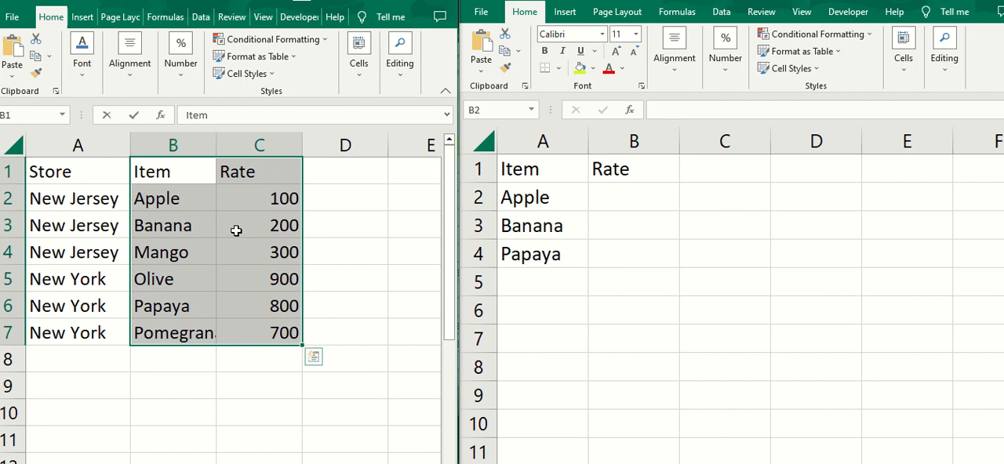
Start a VLOOKUP formula in B2 of the Item/Rate list, using A2 as lookup value and [Vlookup.xlsx]Sheet2!$B$1:$C$7 as table array
left_click(620, 206)
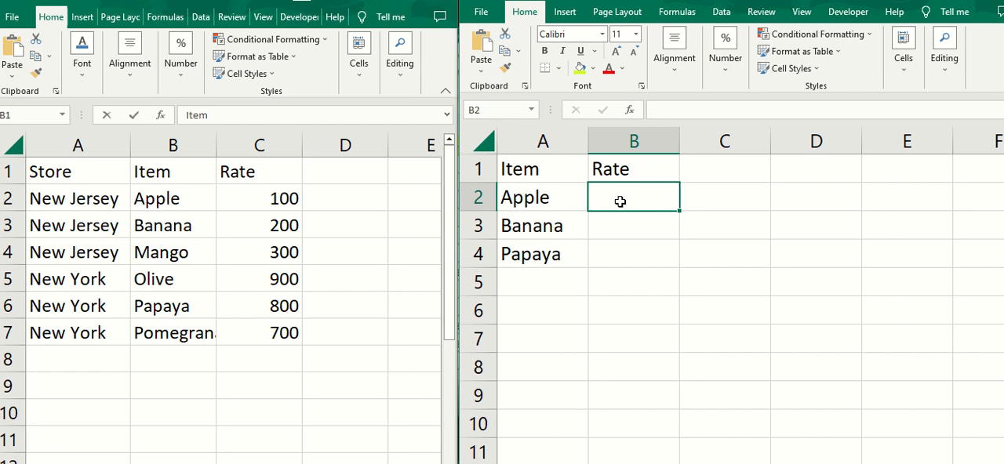
type("=")
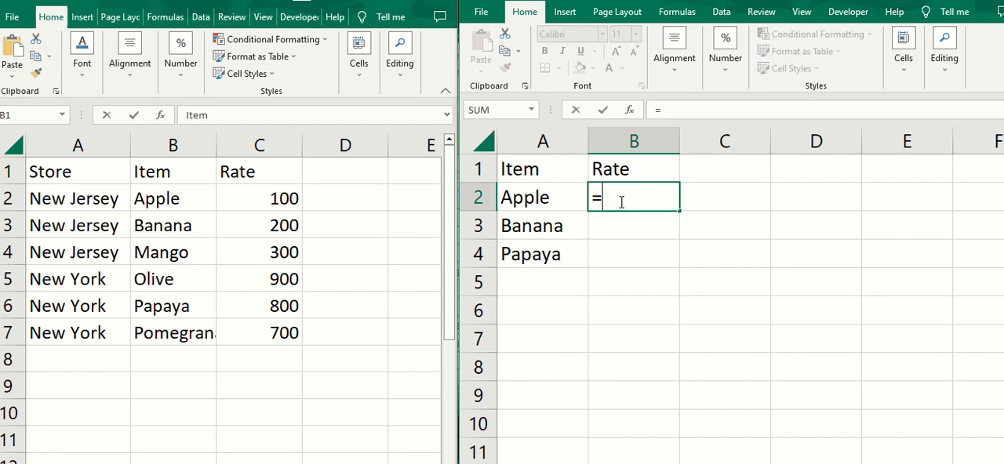
type("v")
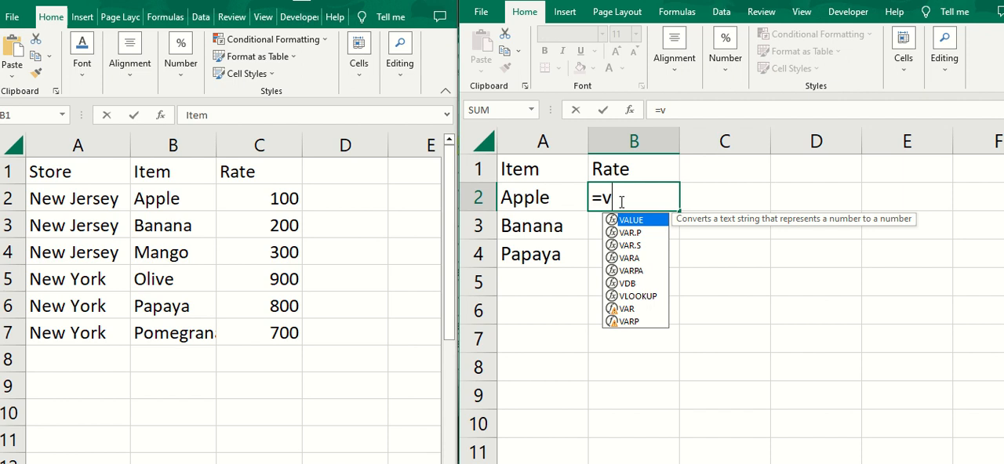
type("lookup(")
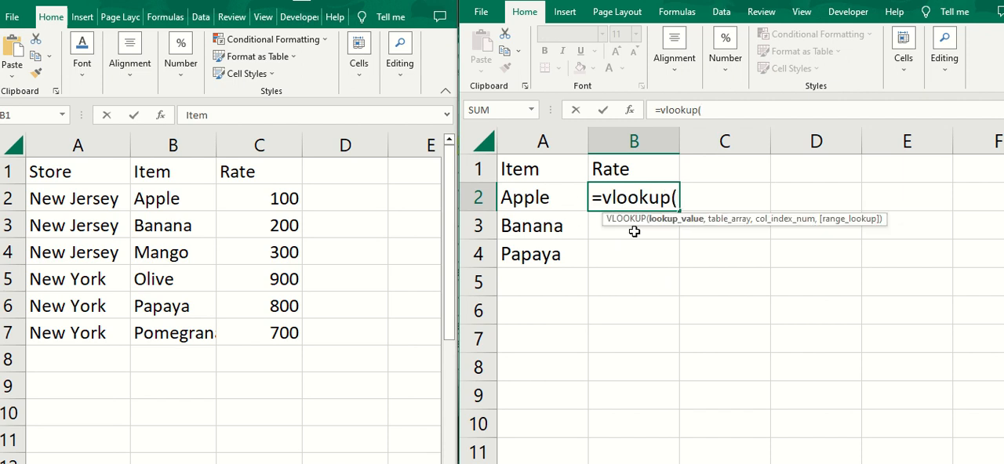
left_click(543, 200)
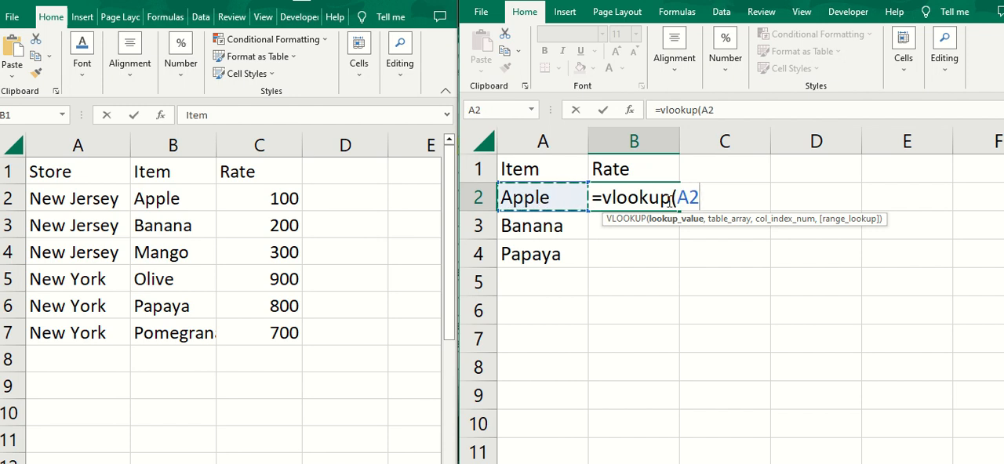
type(",")
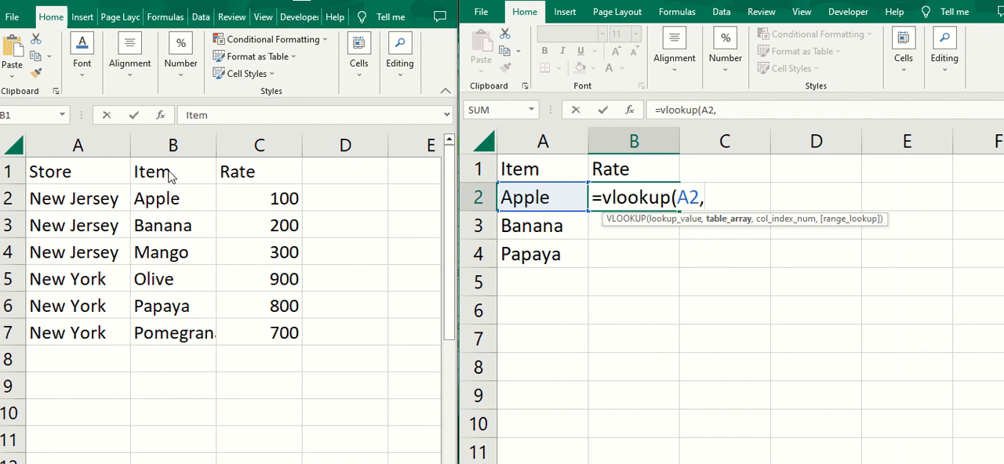
left_click_drag(143, 170, 263, 331)
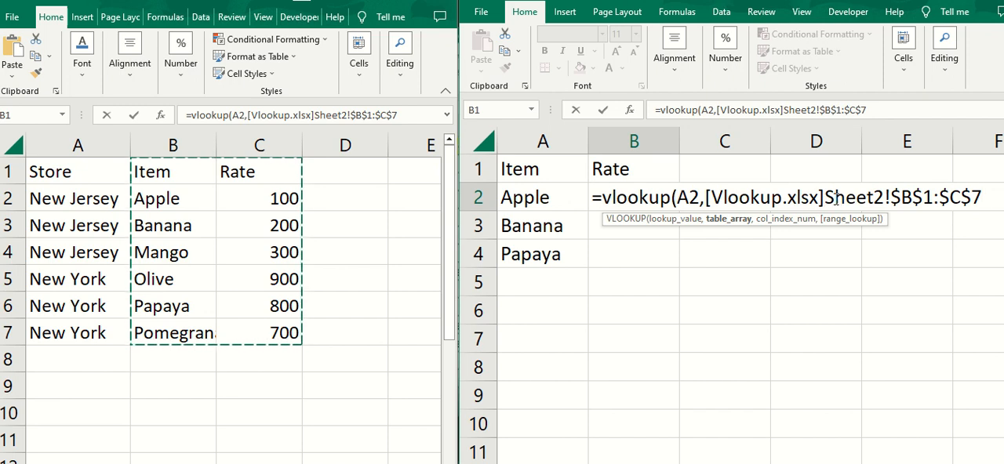
left_click_drag(825, 197, 885, 197)
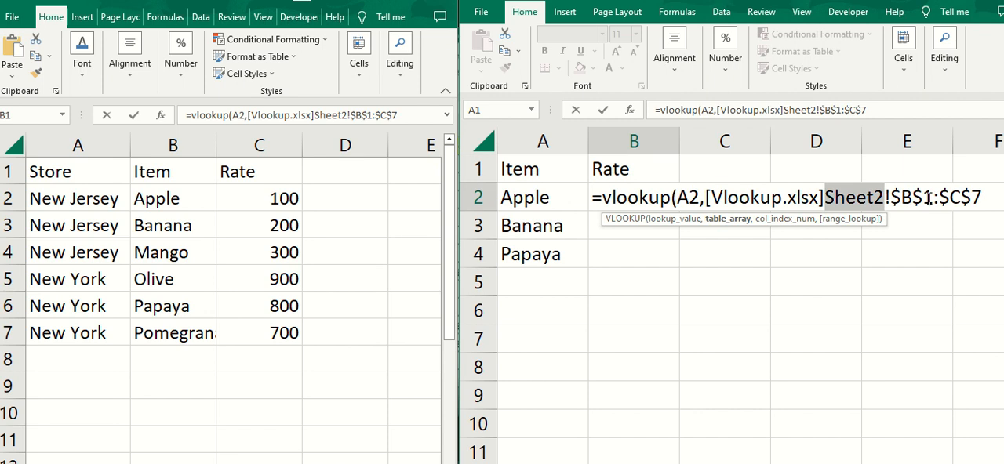
left_click(183, 171)
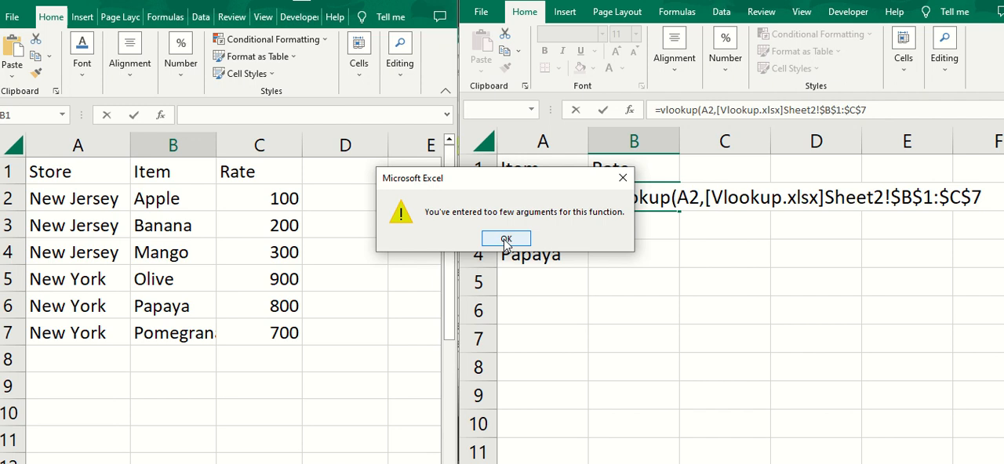
left_click(506, 239)
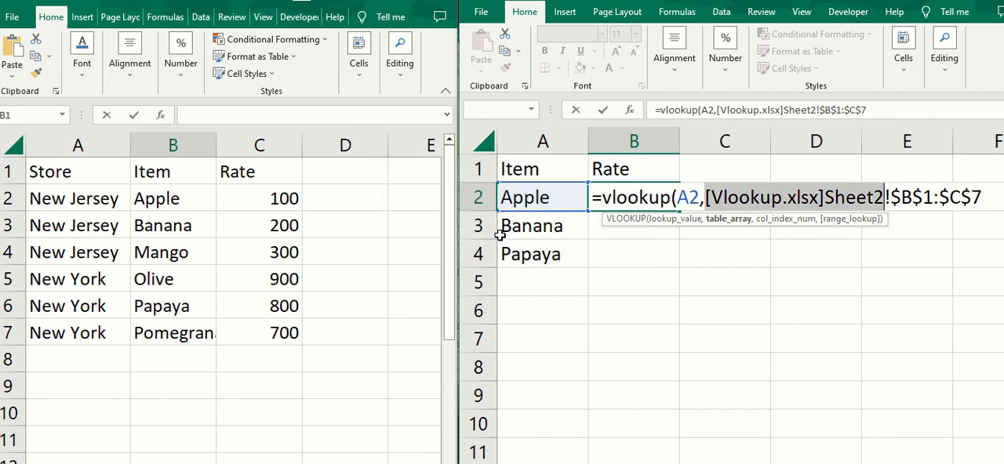
Complete the VLOOKUP formula in B2 with column index 2 and range lookup 0
left_click(880, 112)
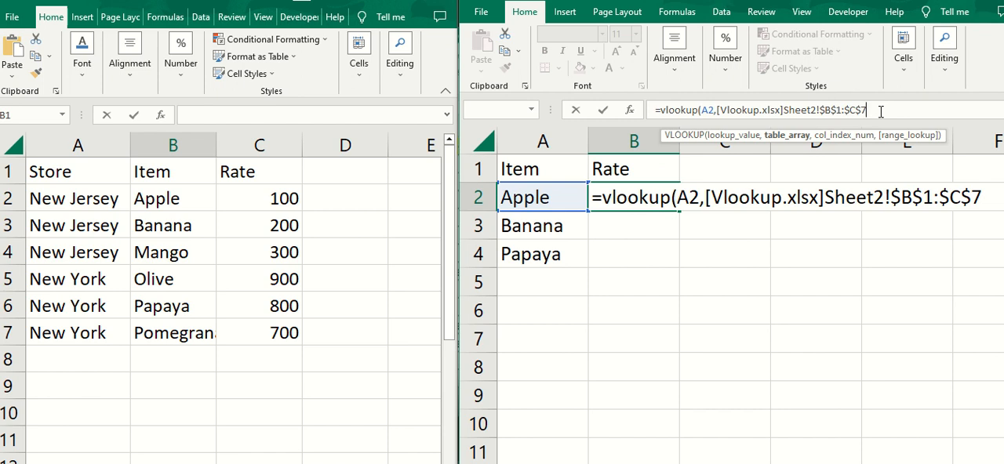
type(",2")
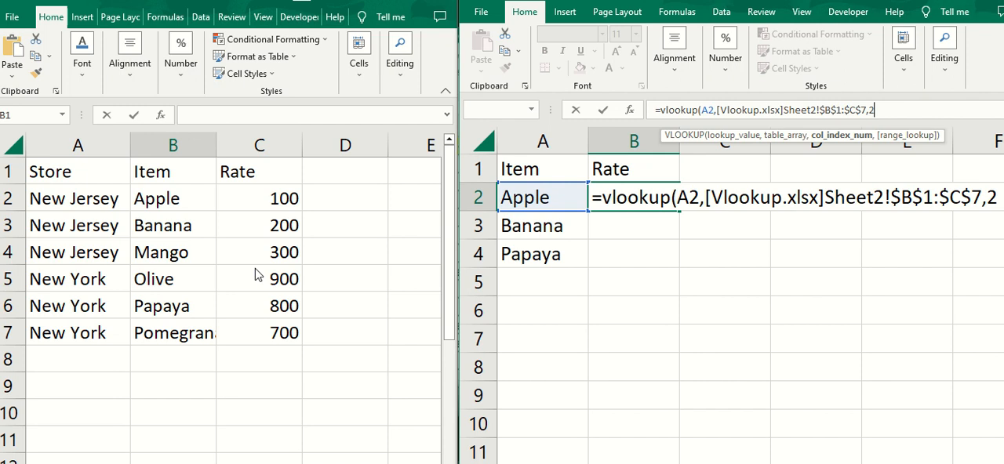
type(",")
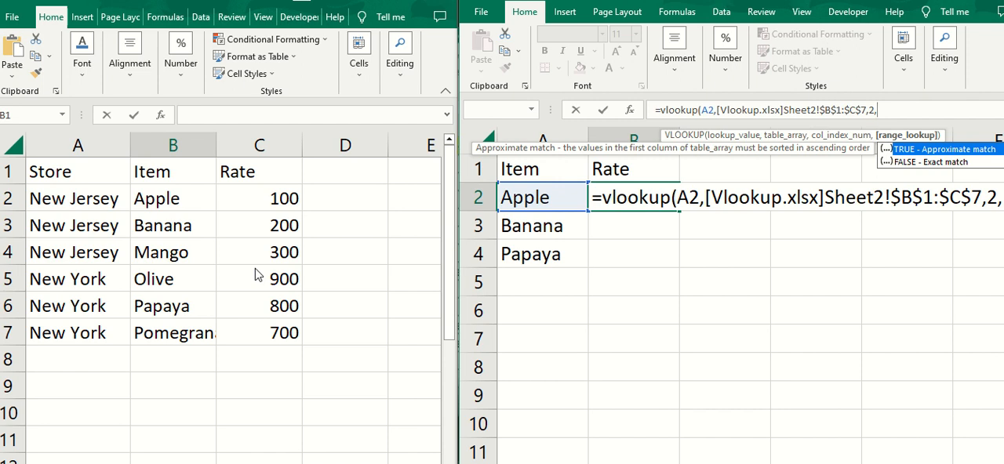
type("0")
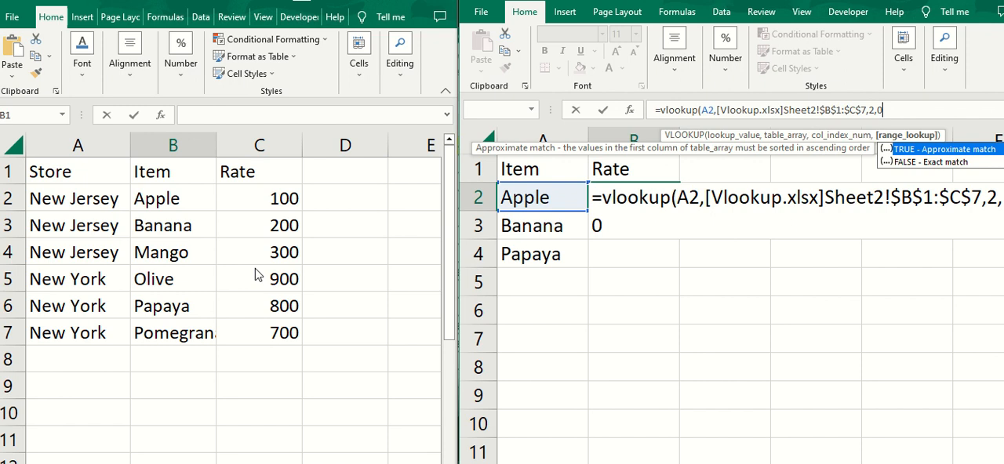
type(")")
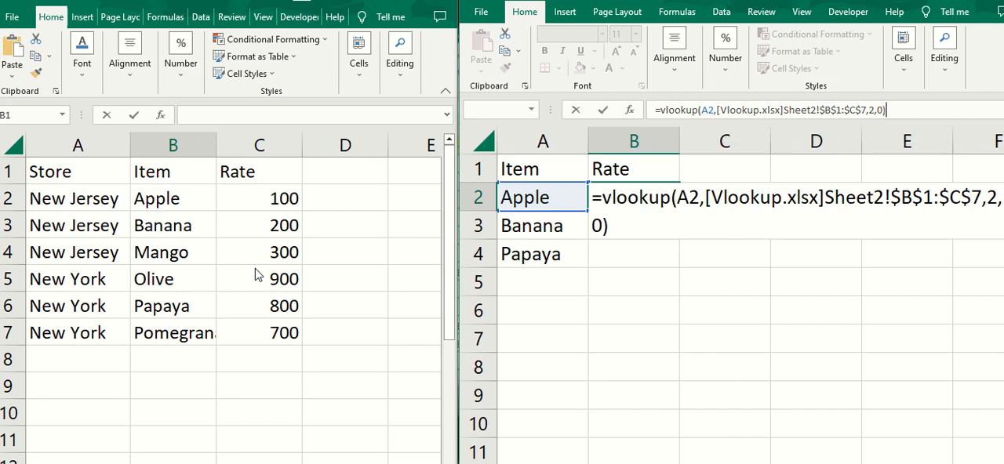
key("Return")
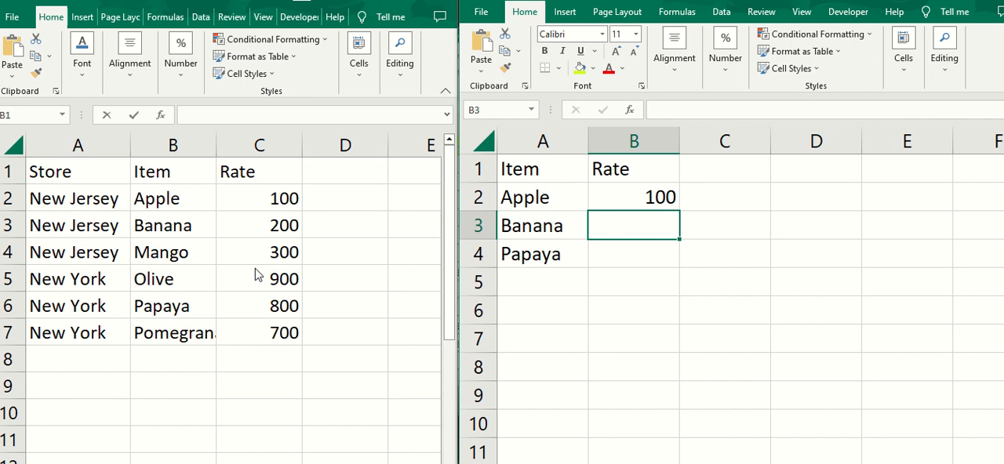
Fill the VLOOKUP formula from B2 down to B4
left_click(645, 198)
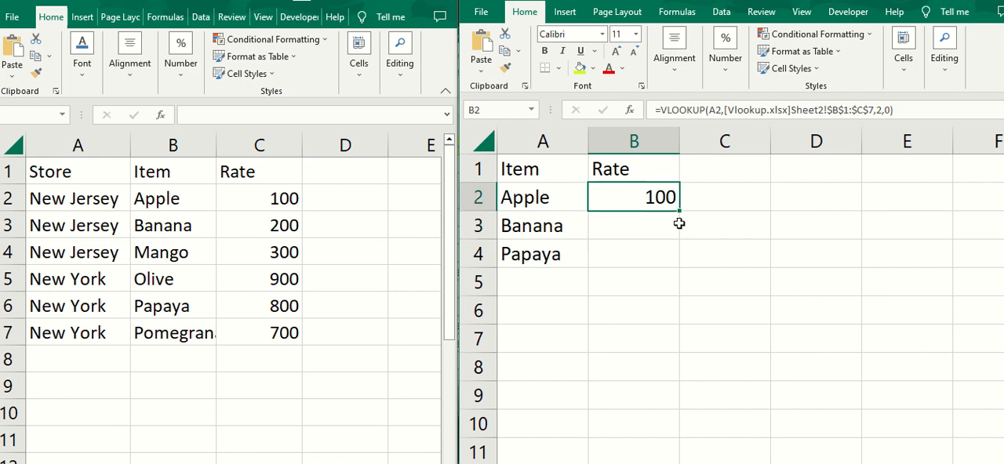
left_click_drag(680, 211, 682, 266)
Compare the looked-up rates for Banana and Papaya with their rows in the source table
left_click_drag(534, 225, 598, 220)
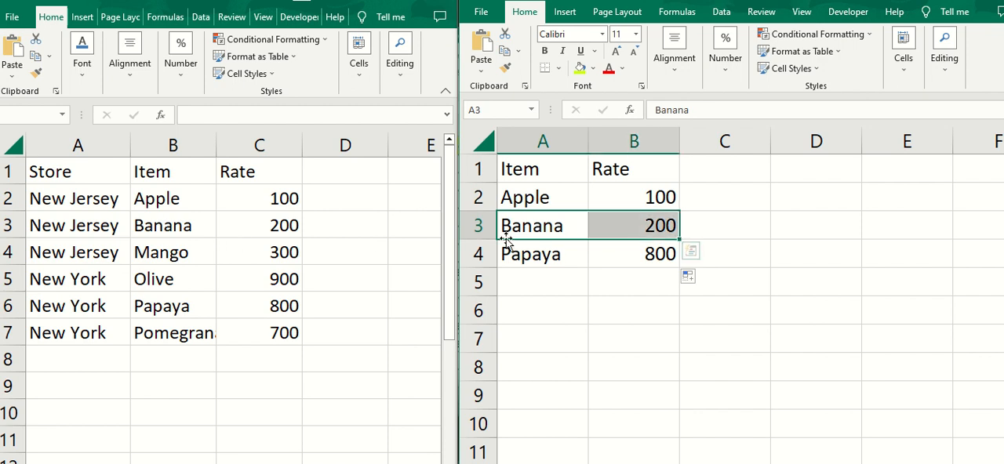
left_click(239, 217)
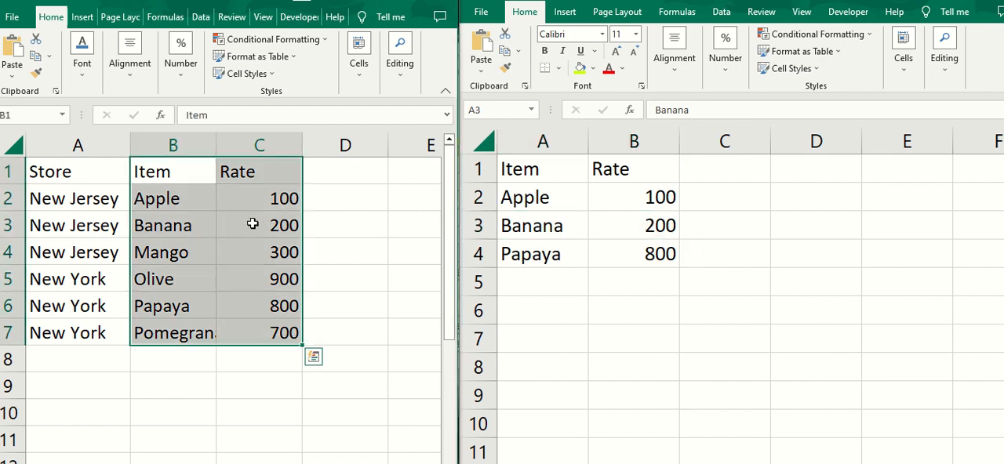
left_click_drag(197, 222, 245, 220)
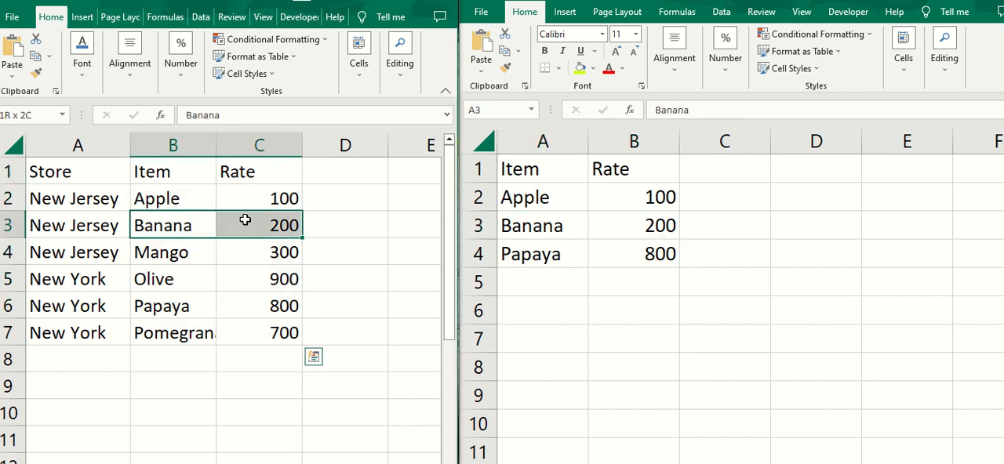
left_click(571, 258)
left_click_drag(574, 260, 631, 256)
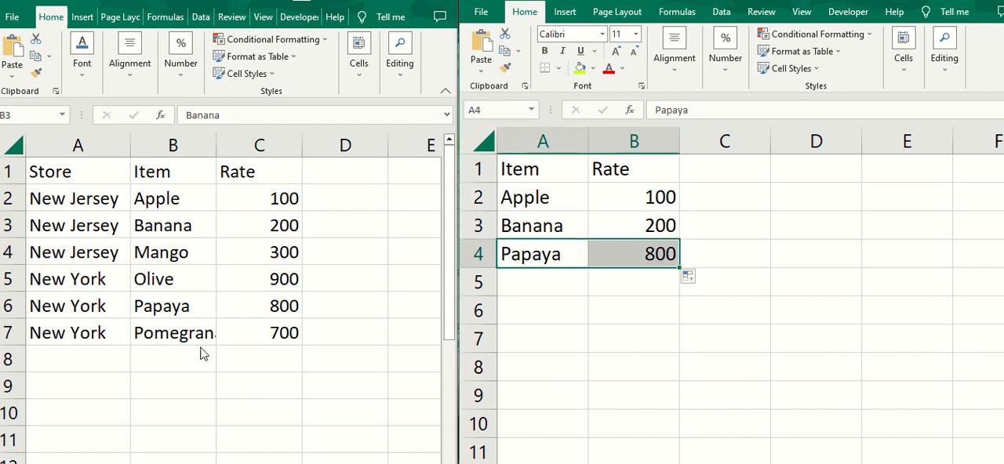
left_click(184, 306)
left_click_drag(185, 306, 269, 300)
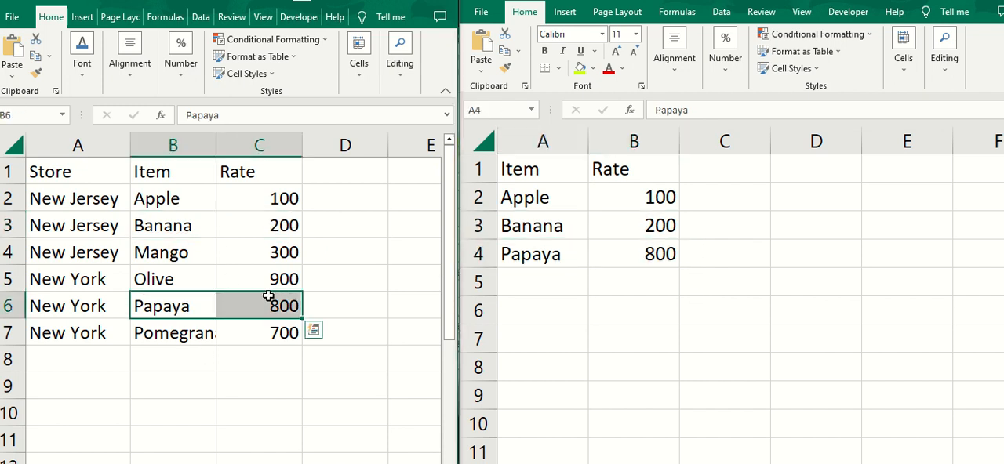
Copy Pomegranate from B7 of the source table into A4 of the lookup list, replacing Papaya
left_click(187, 336)
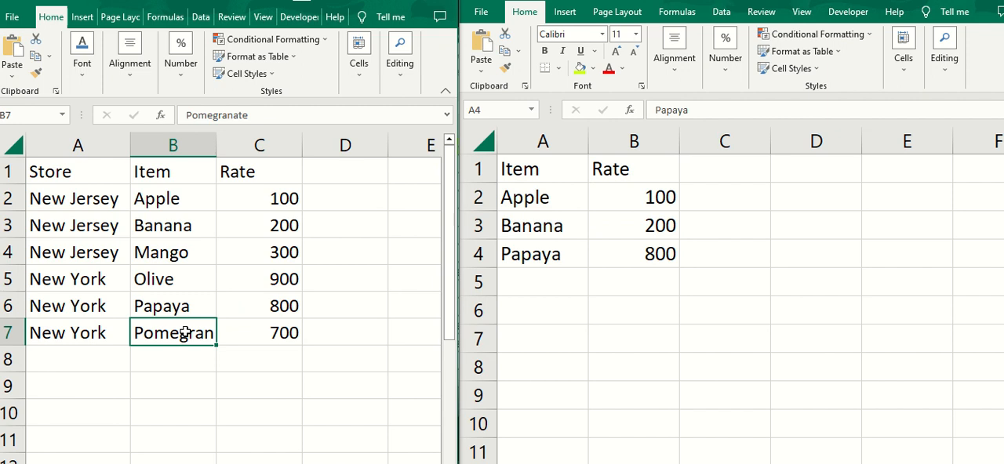
key("ctrl+c")
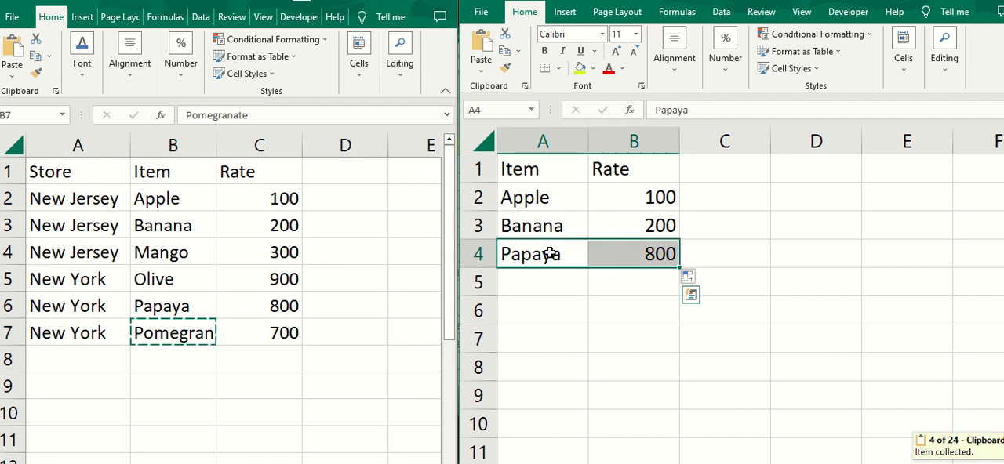
left_click(553, 257)
key("ctrl+b")
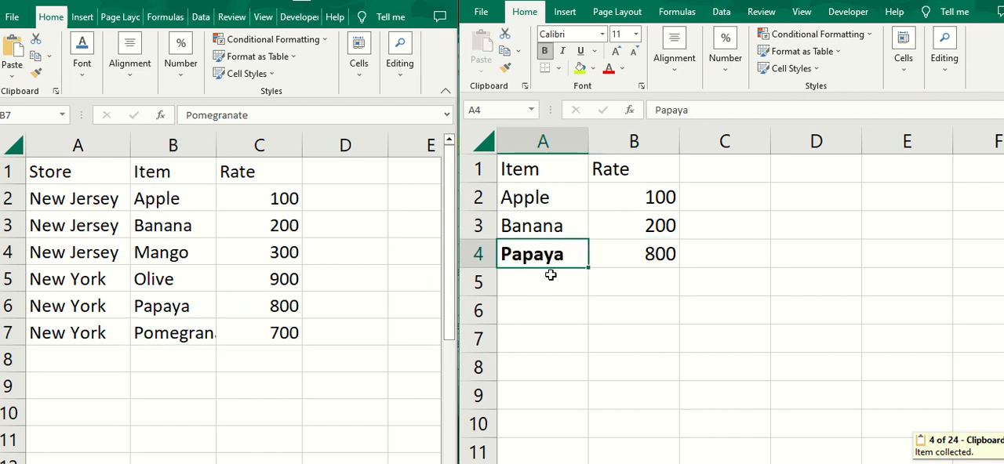
key("ctrl+z")
left_click(188, 326)
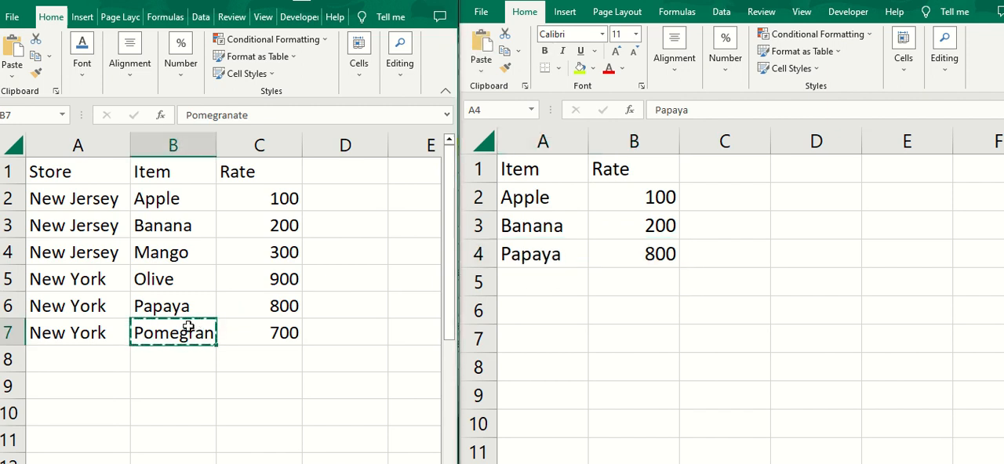
left_click(567, 256)
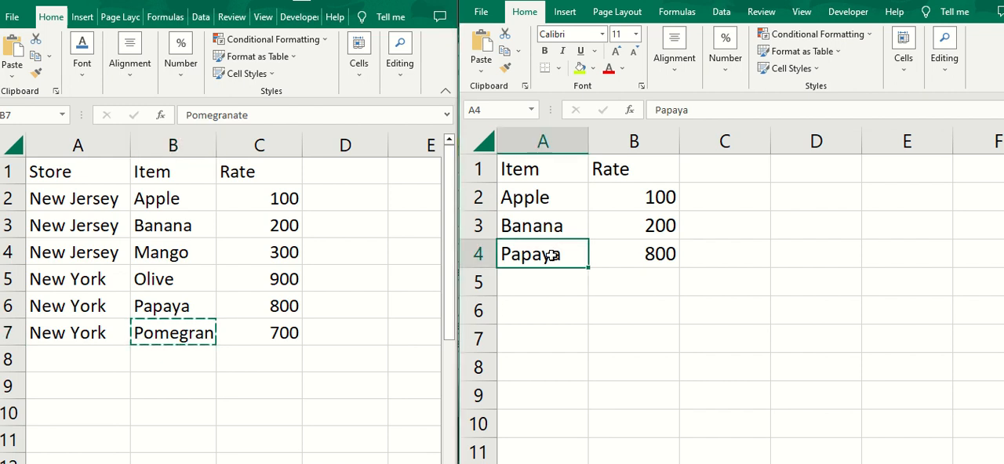
key("ctrl+v")
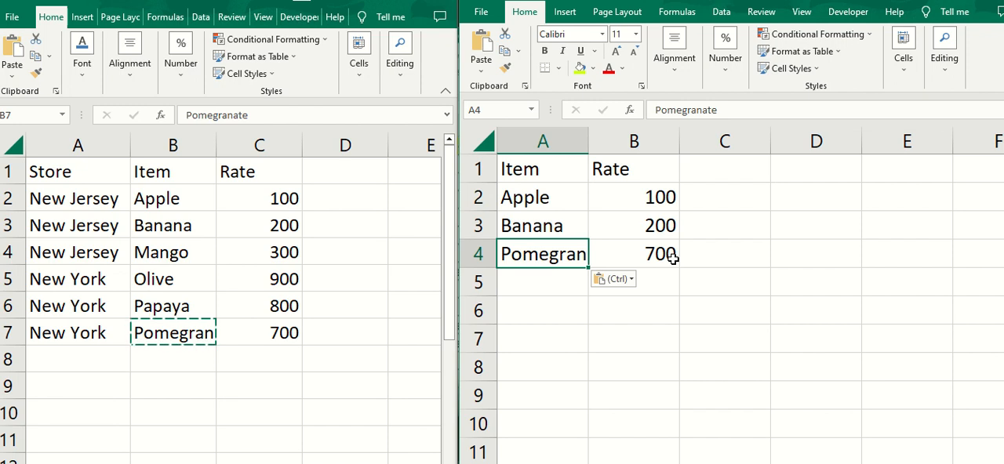
Review the formulas in B2 and B3 of the lookup list, and refill the B2 formula down to B4
left_click(654, 189)
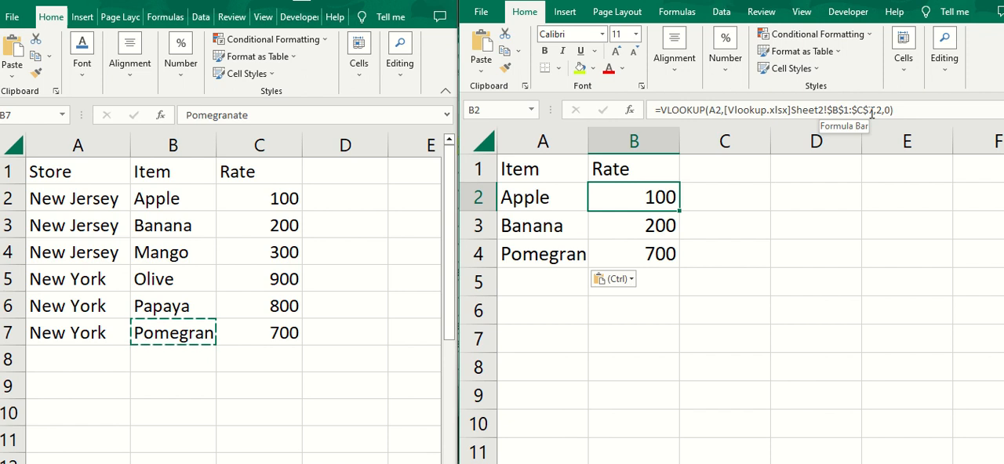
left_click(665, 223)
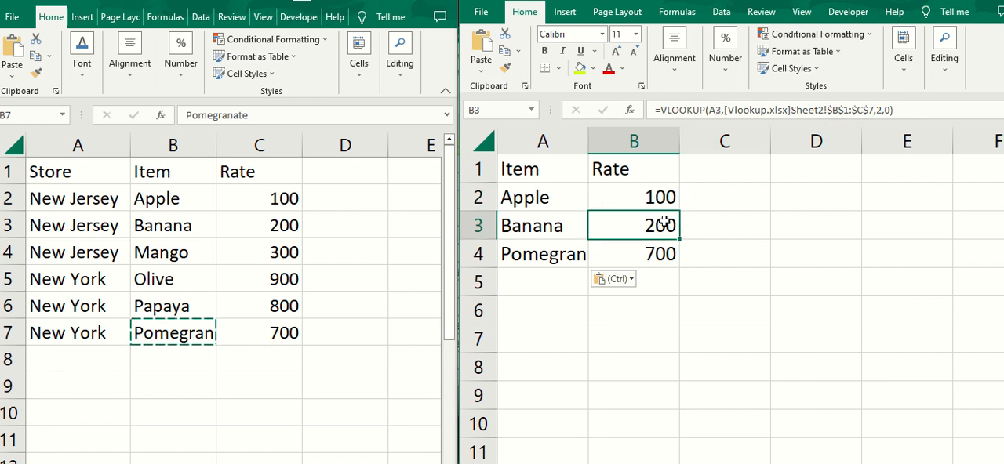
left_click(666, 194)
left_click(654, 226)
left_click(663, 198)
left_click_drag(680, 211, 684, 264)
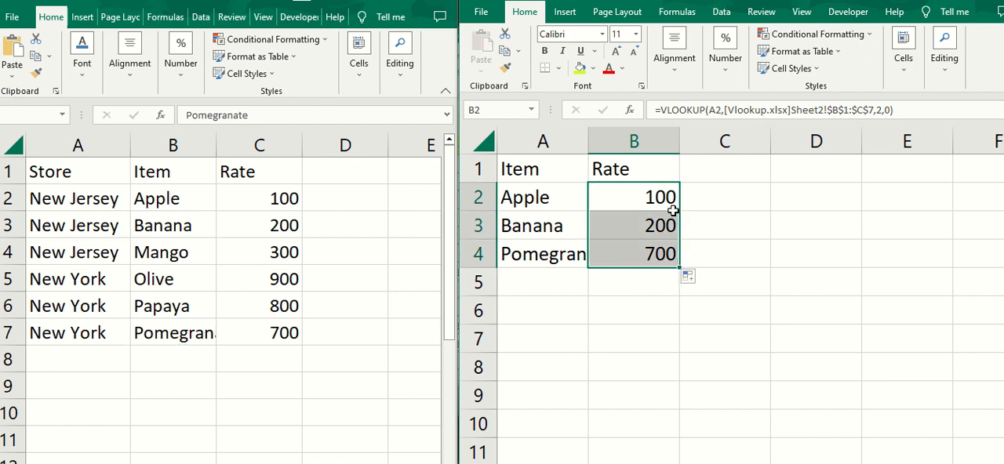